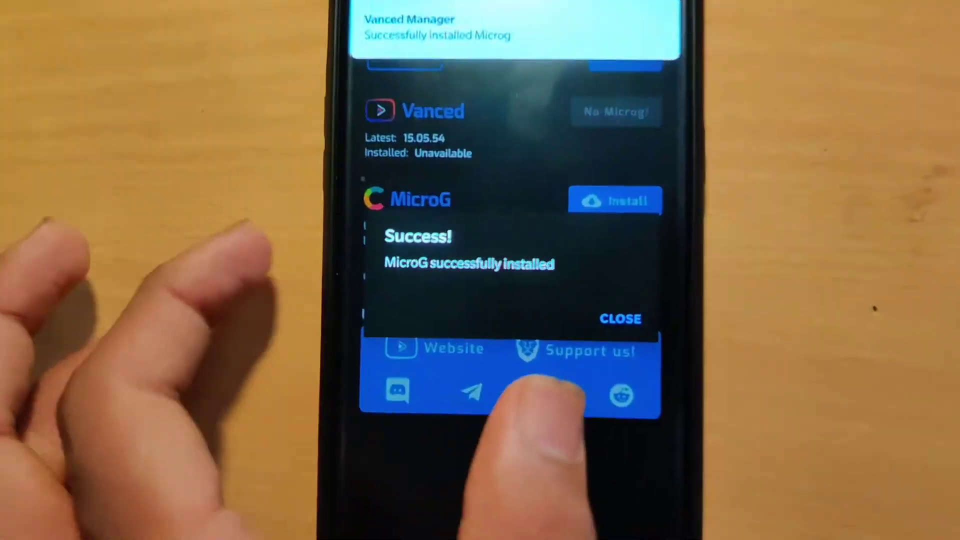
- Dismiss the MicroG installation success dialog
click(621, 319)
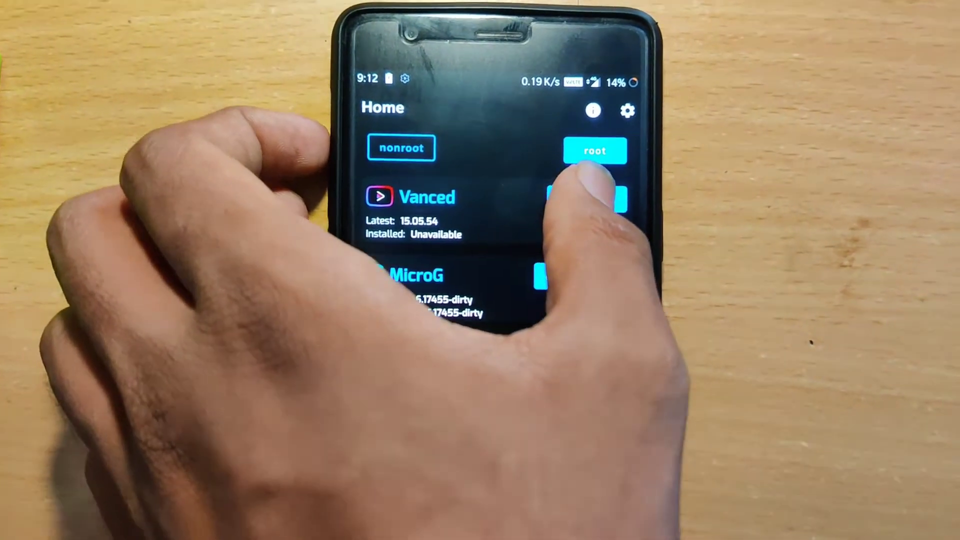
- Start installing Vanced, kicking off the dark-themed APK download
click(622, 203)
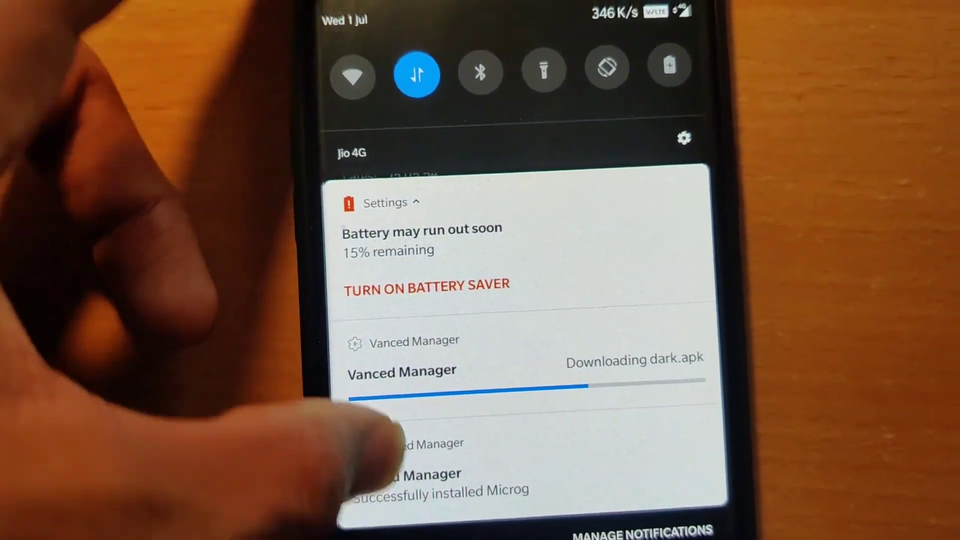
- Return to Vanced Manager from its notification so the Vanced install finishes
click(420, 431)
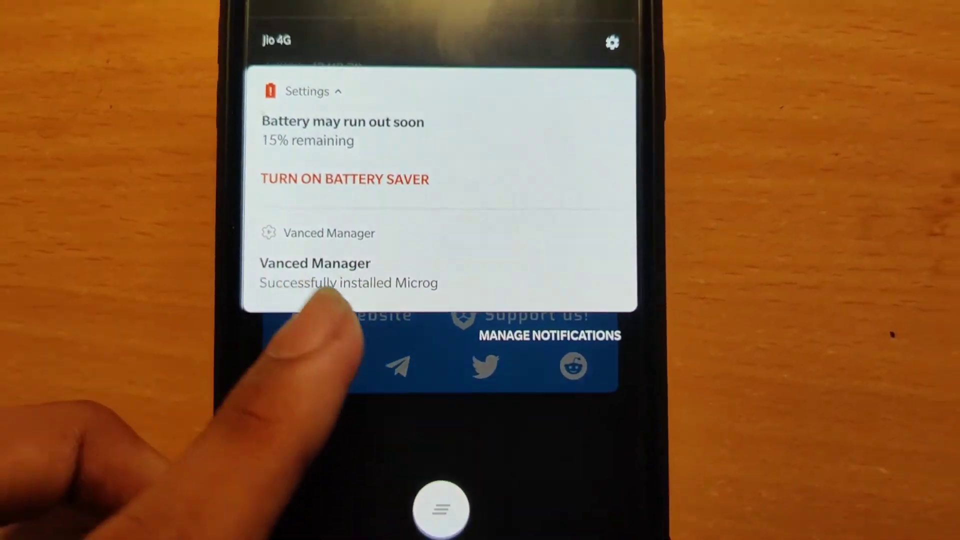
click(337, 285)
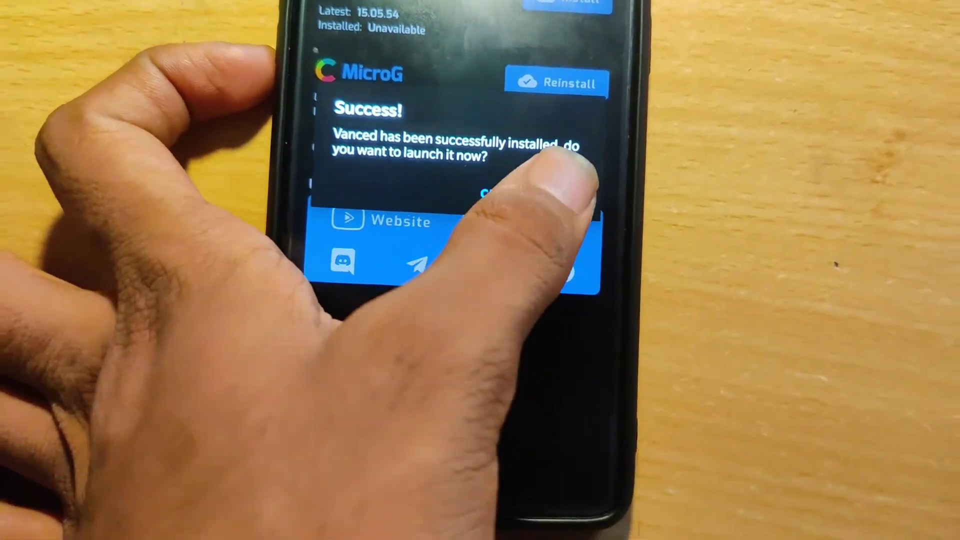
- Launch YouTube Vanced, defer the changelog, and go to the Library page
click(559, 213)
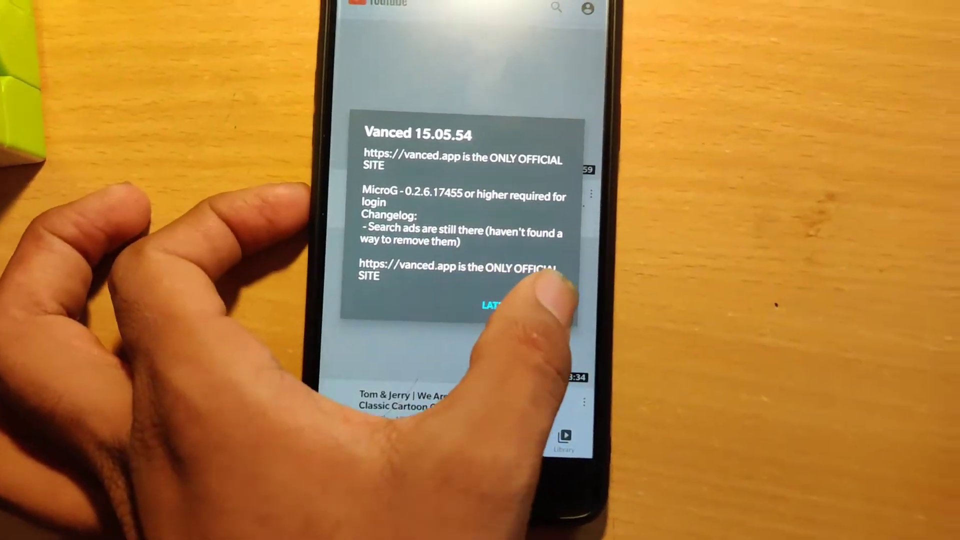
click(558, 334)
click(541, 414)
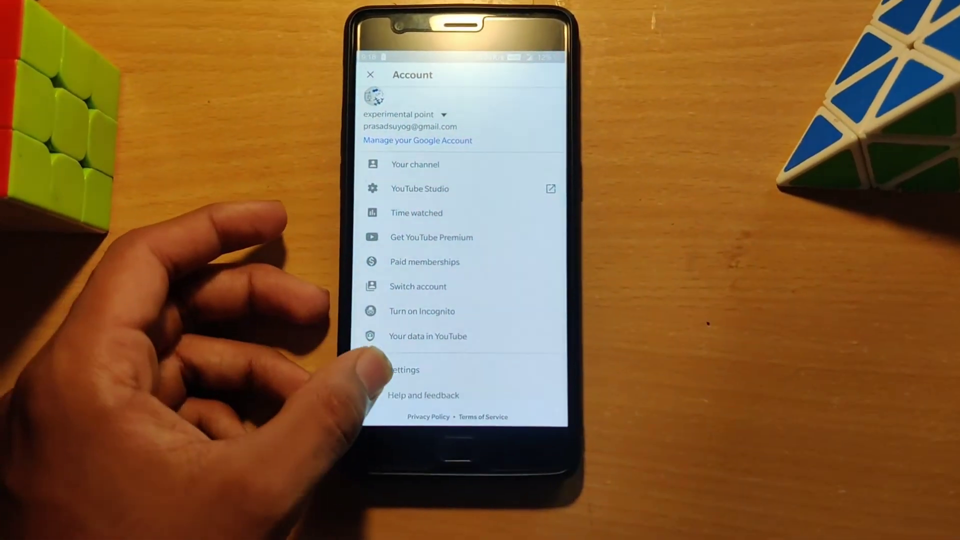
- Switch on Dark theme in General settings and return to the home feed
click(390, 369)
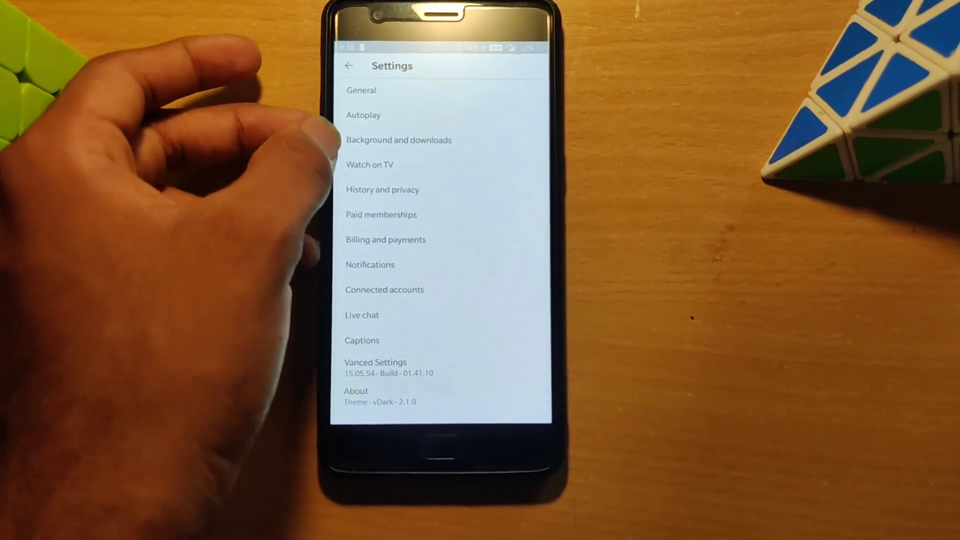
click(361, 90)
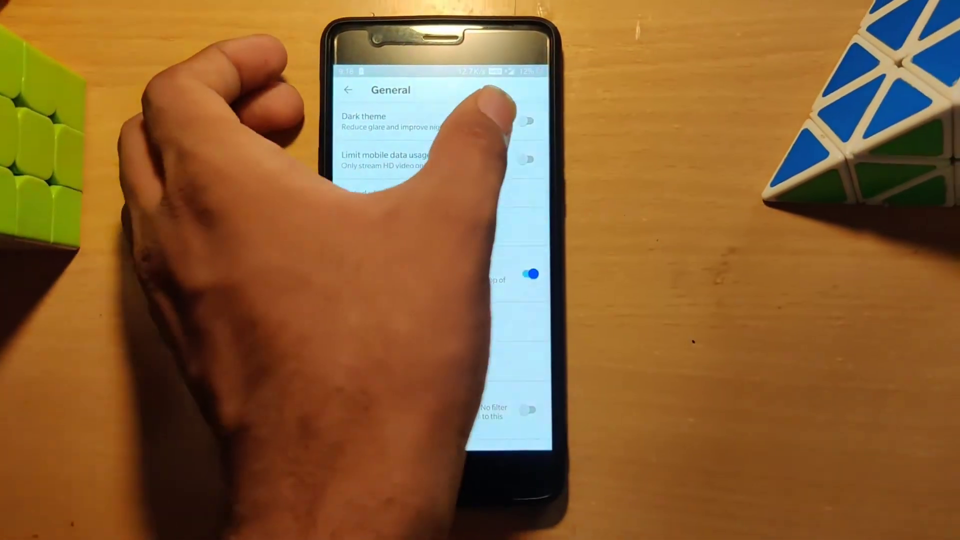
click(539, 79)
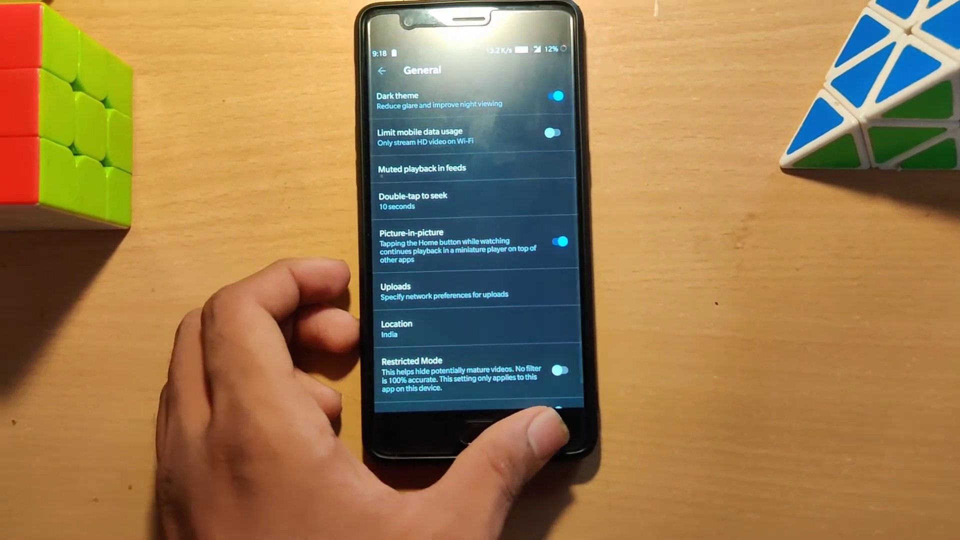
click(555, 422)
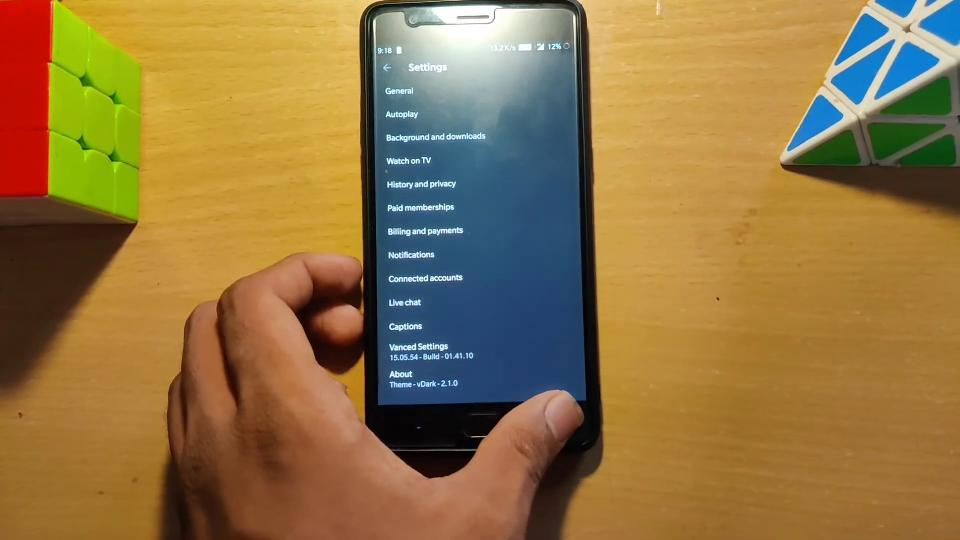
click(563, 414)
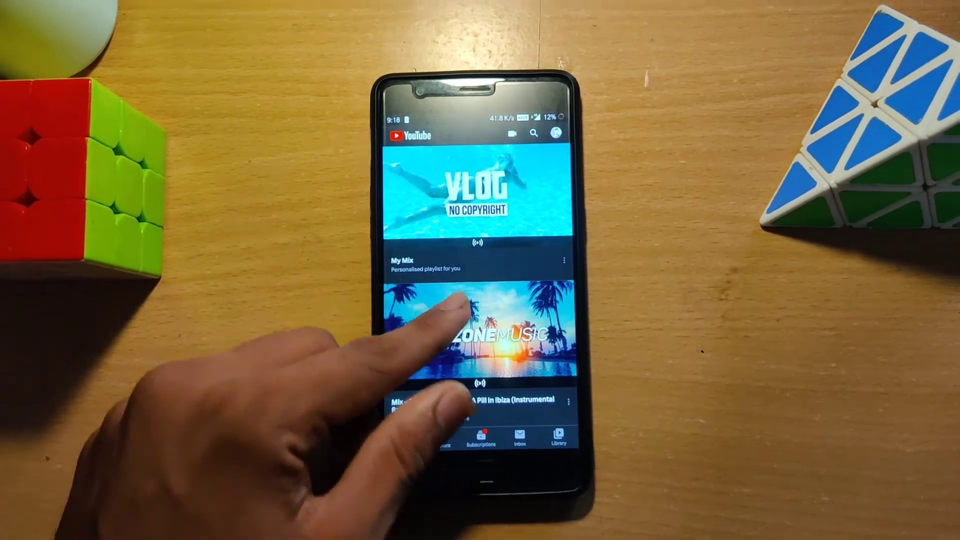
scroll(397, 278, down, 5)
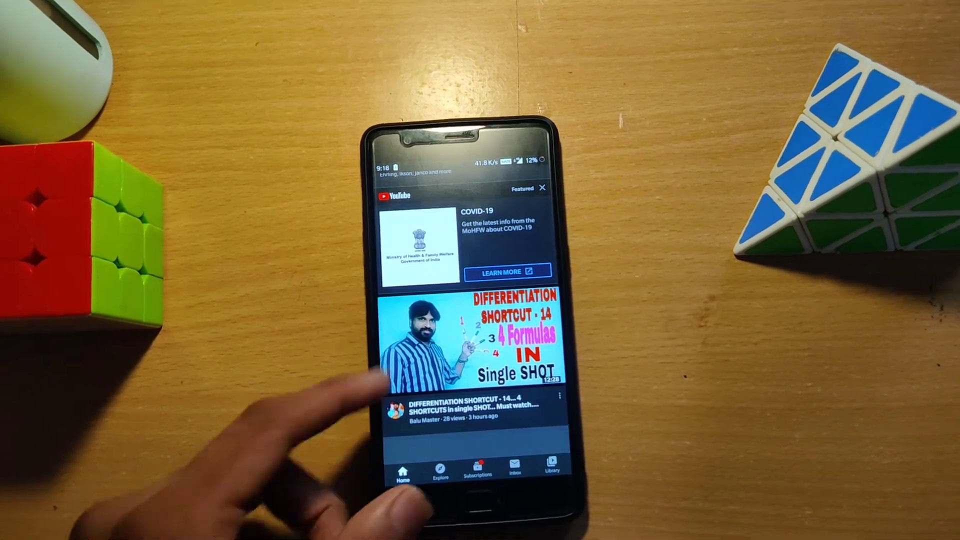
scroll(407, 311, down, 2)
scroll(458, 300, up, 10)
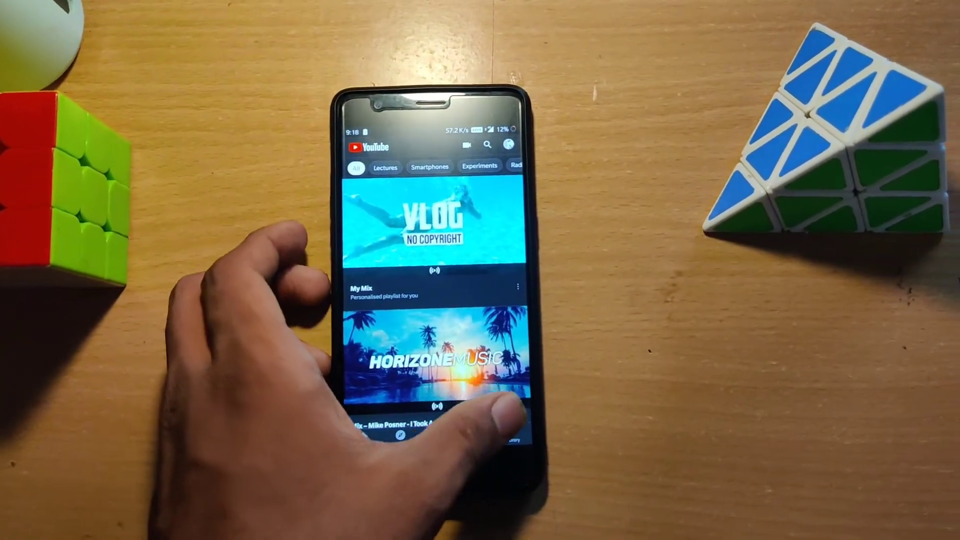
- Visit the Library page, then leave Vanced for the phone home screen
click(520, 440)
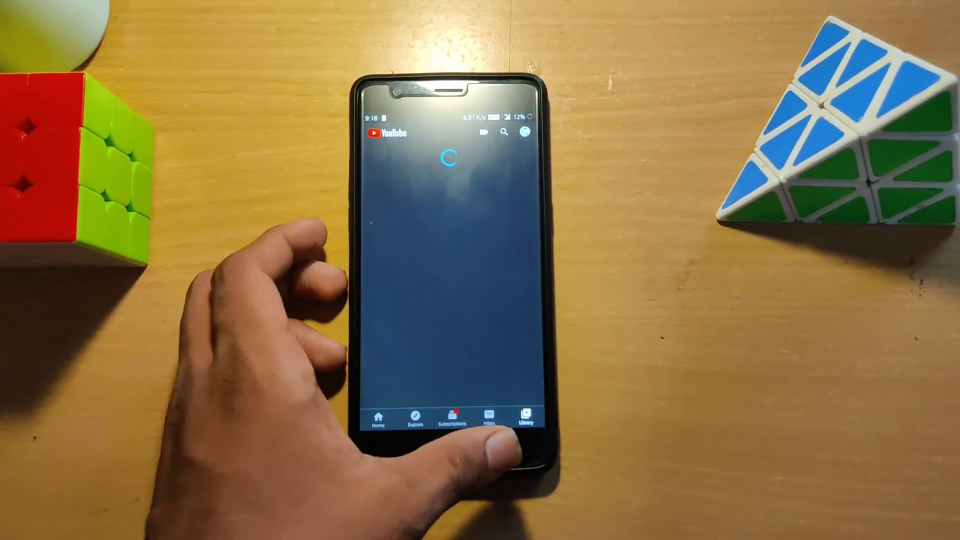
click(450, 462)
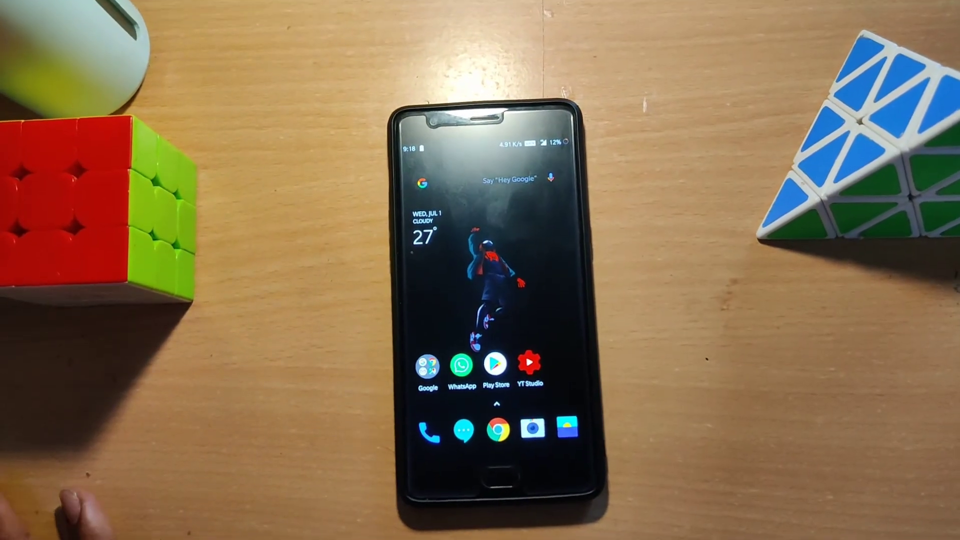